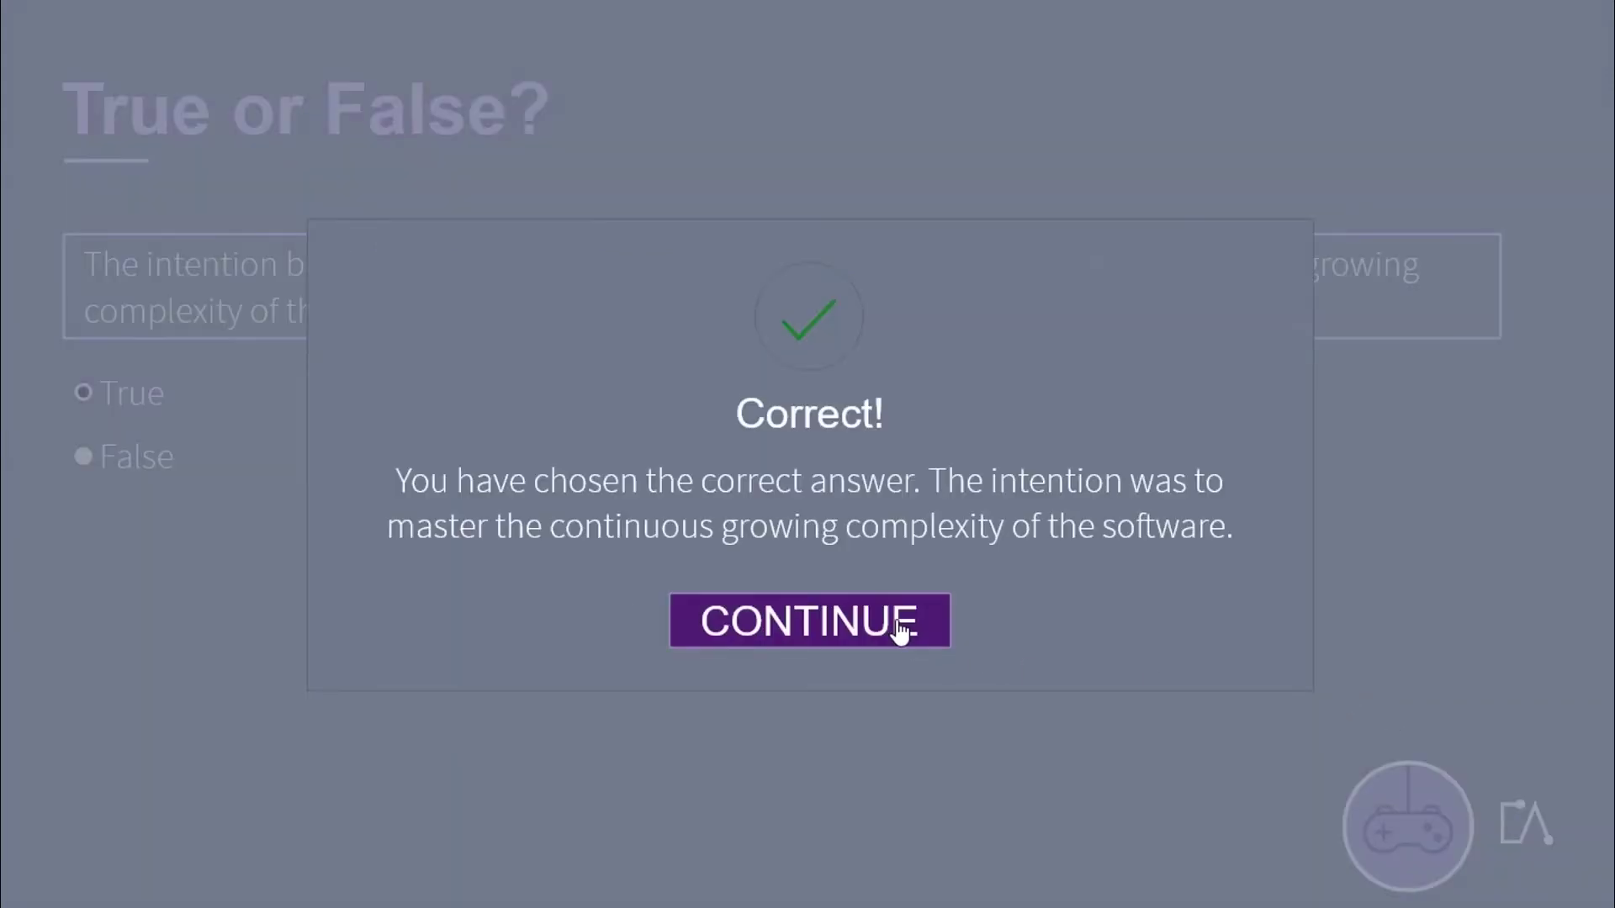
- Continue past the answered True or False question to the AUTOSAR advantages matching exercise
click(898, 622)
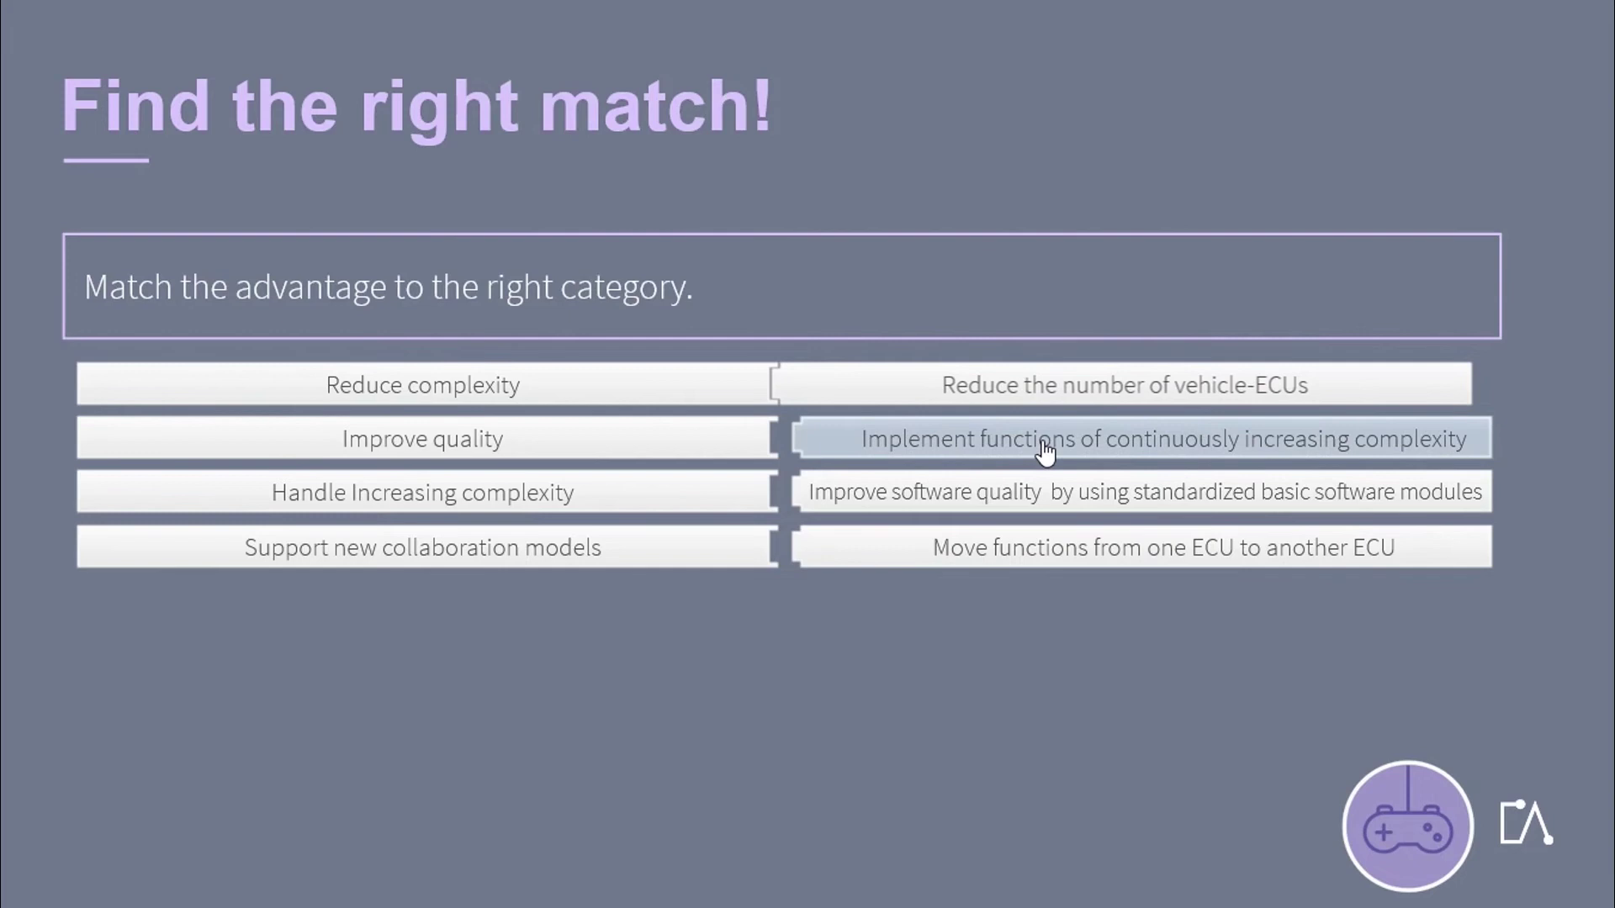
- Pair the increasing-complexity advantage tile with its matching category
drag(1047, 452, 998, 446)
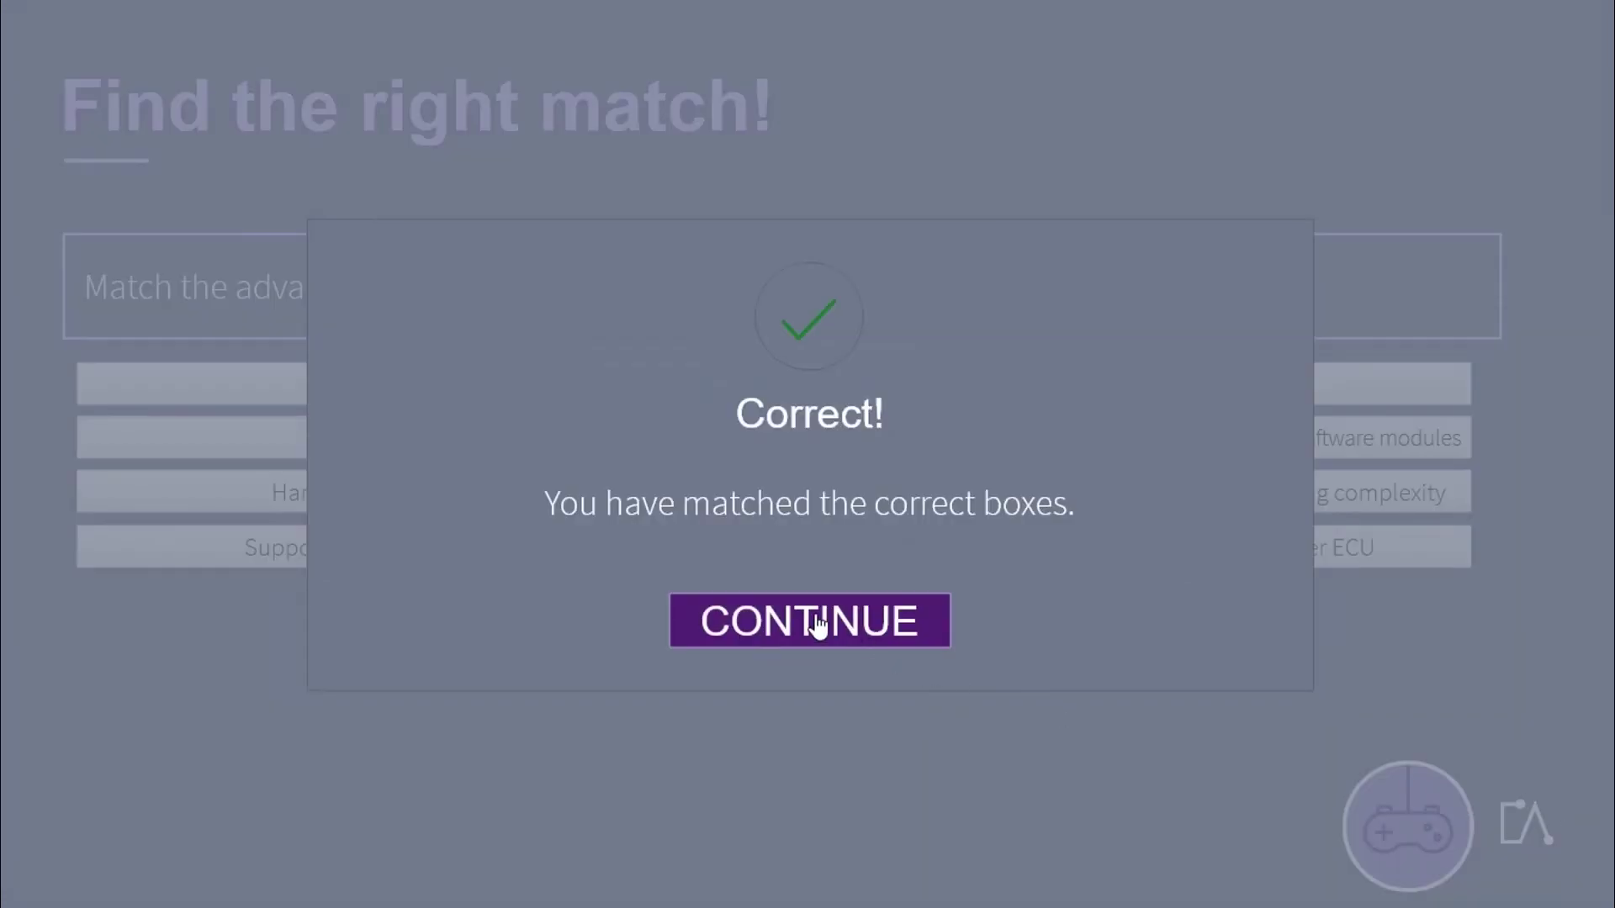
- Continue to the Results slide showing a 100% score of 30 points and a pass
click(819, 626)
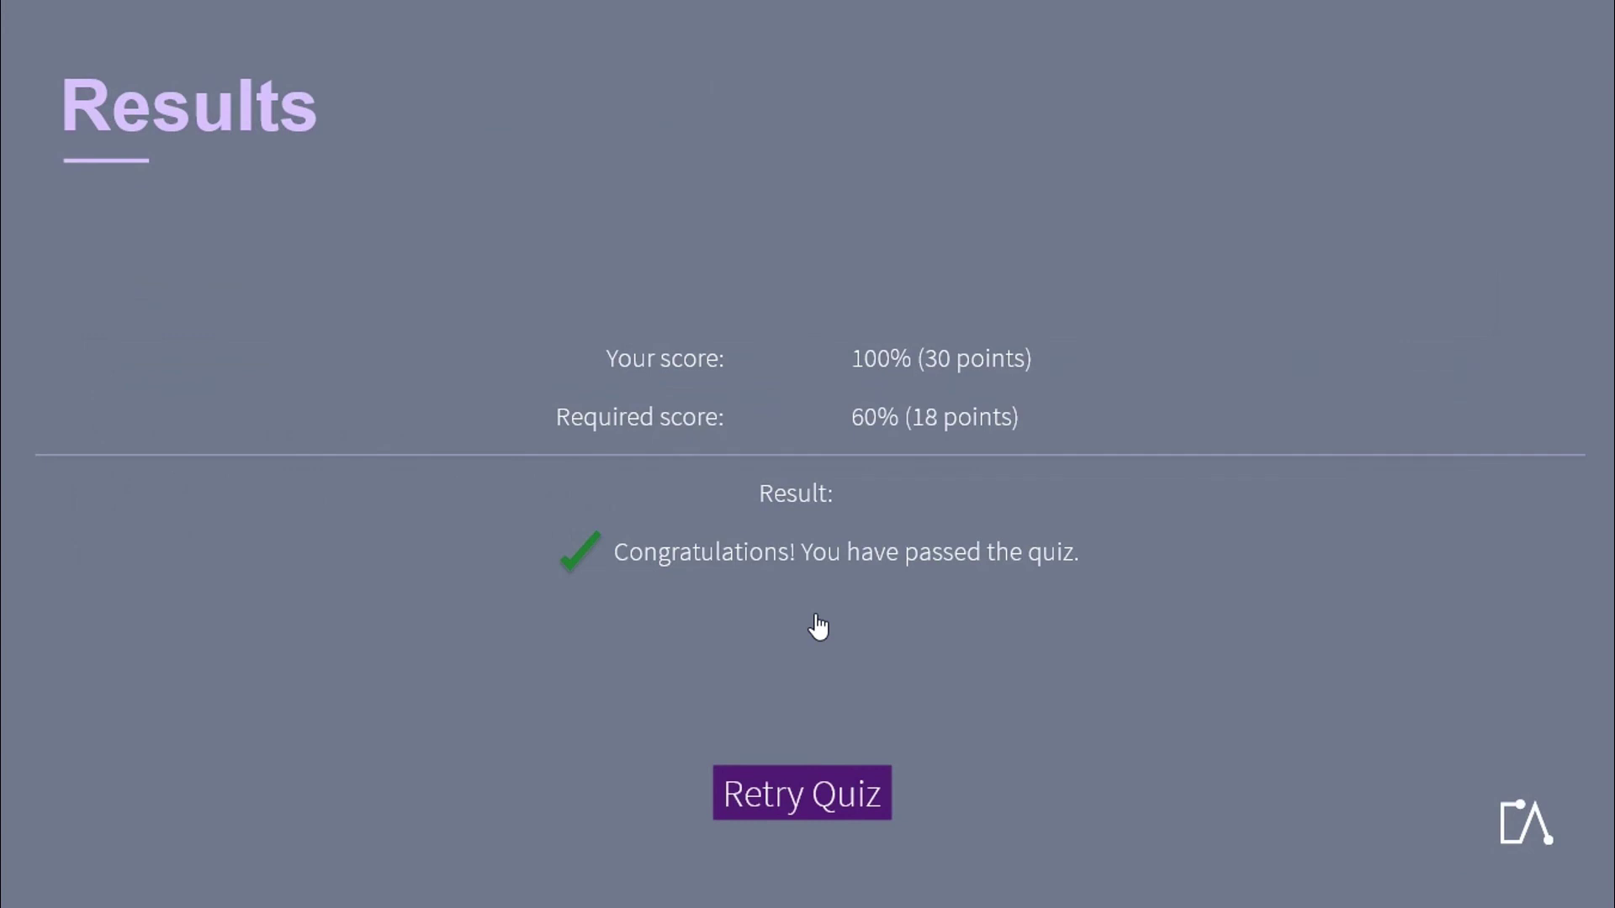